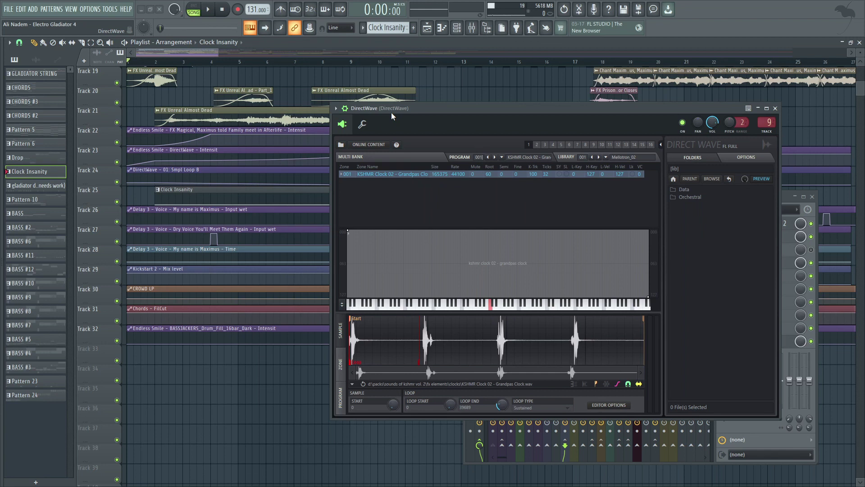
- Close DirectWave and play the example song to hear the clock sample's automated loop end
{"action": "left_click", "coordinate": [775, 108]}
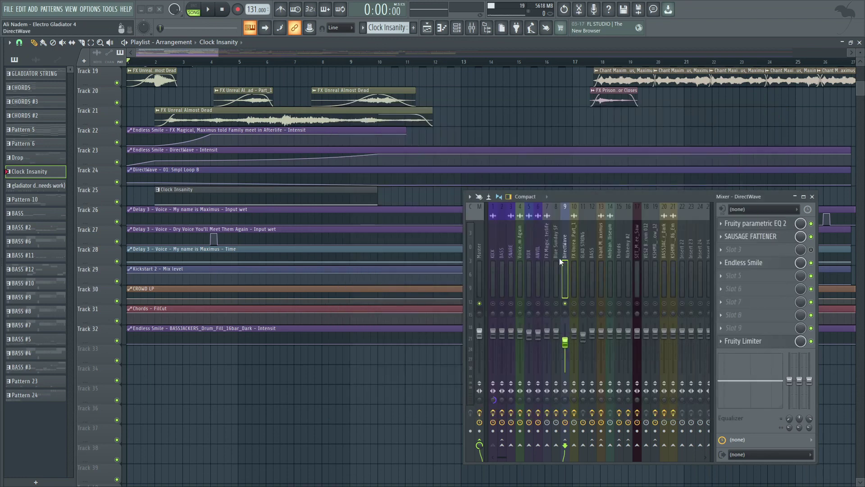
{"action": "left_click", "coordinate": [212, 9]}
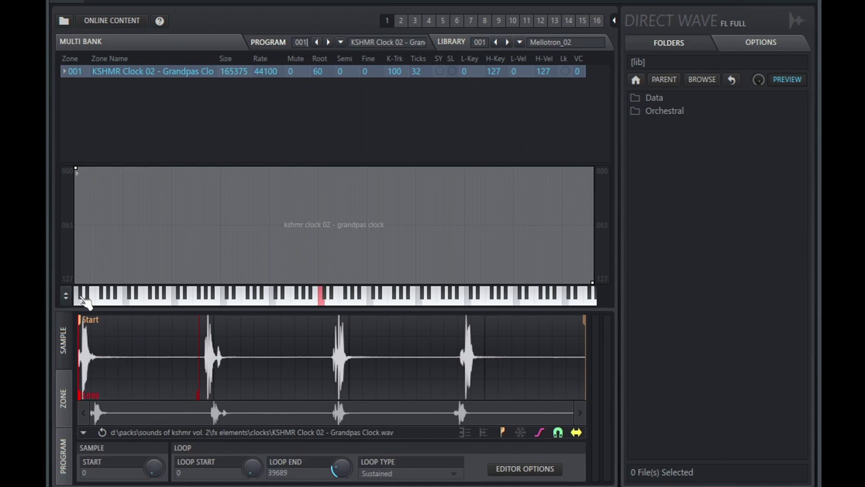
- Check the ZONE, PROGRAM and SAMPLE tabs, then turn Loop End to 10780
{"action": "left_click", "coordinate": [65, 402]}
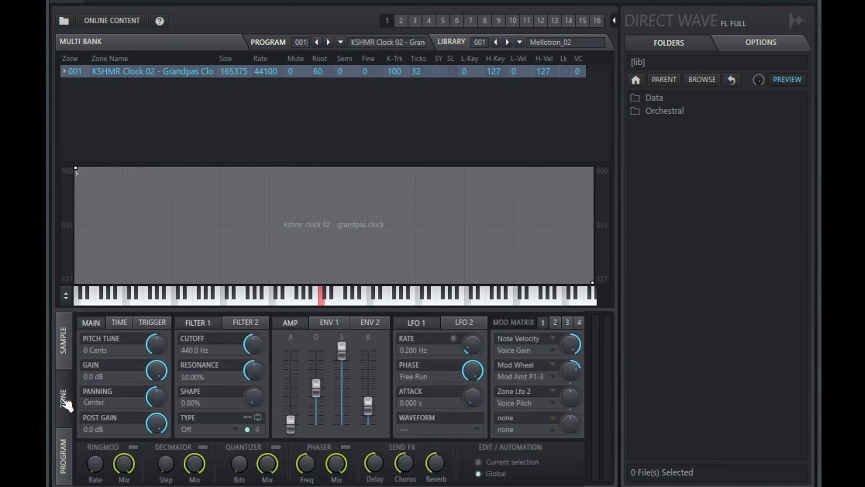
{"action": "left_click", "coordinate": [67, 456]}
{"action": "left_click", "coordinate": [70, 347]}
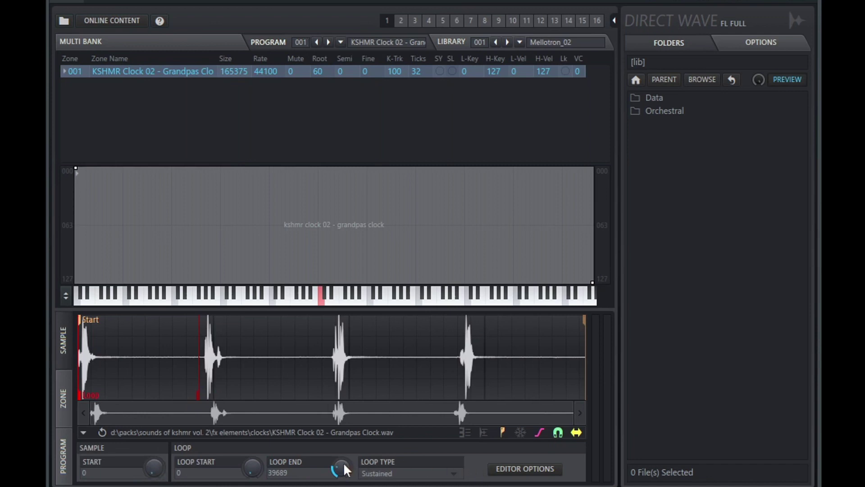
{"action": "mouse_move", "coordinate": [343, 464]}
{"action": "left_mouse_down"}
{"action": "mouse_move", "coordinate": [344, 473]}
{"action": "mouse_move", "coordinate": [344, 456]}
{"action": "mouse_move", "coordinate": [344, 486]}
{"action": "left_mouse_up"}
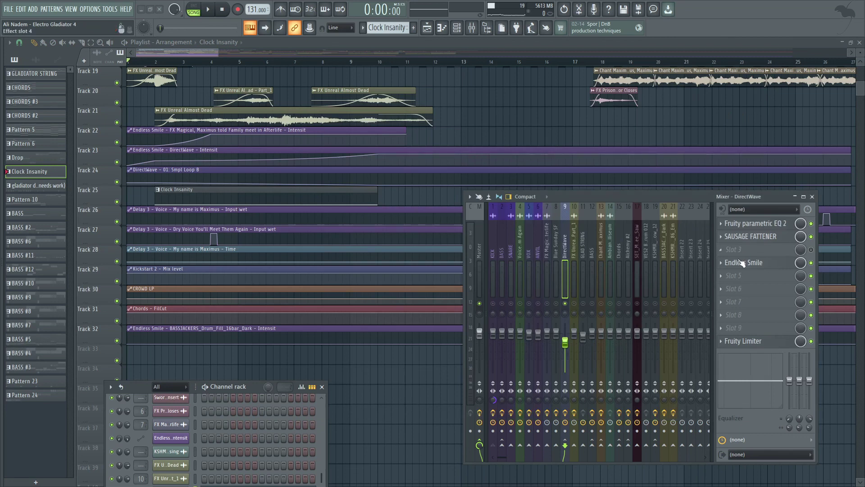
- Inspect the Endless Smile effect on the mixer track, close it, and replay the song
{"action": "left_click", "coordinate": [744, 263]}
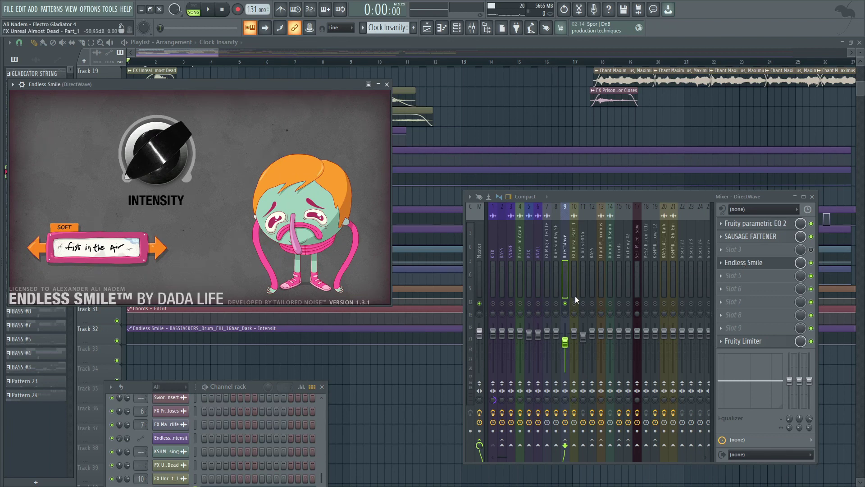
{"action": "left_click", "coordinate": [201, 52]}
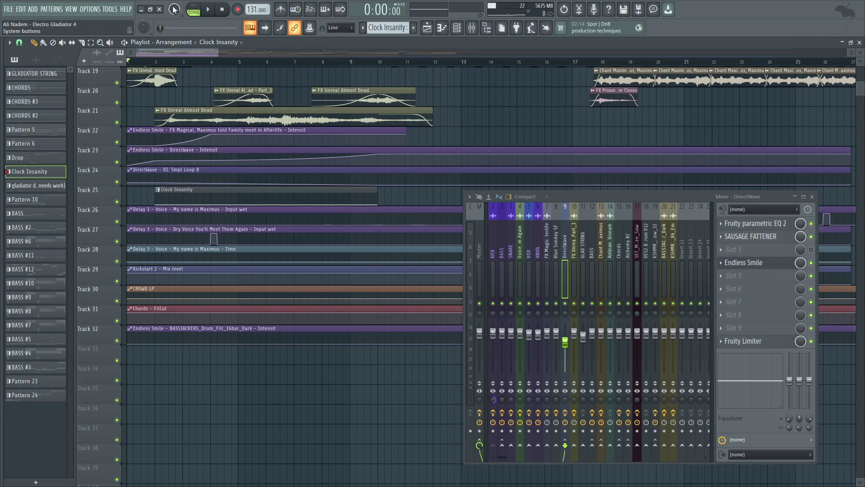
{"action": "left_click", "coordinate": [210, 9]}
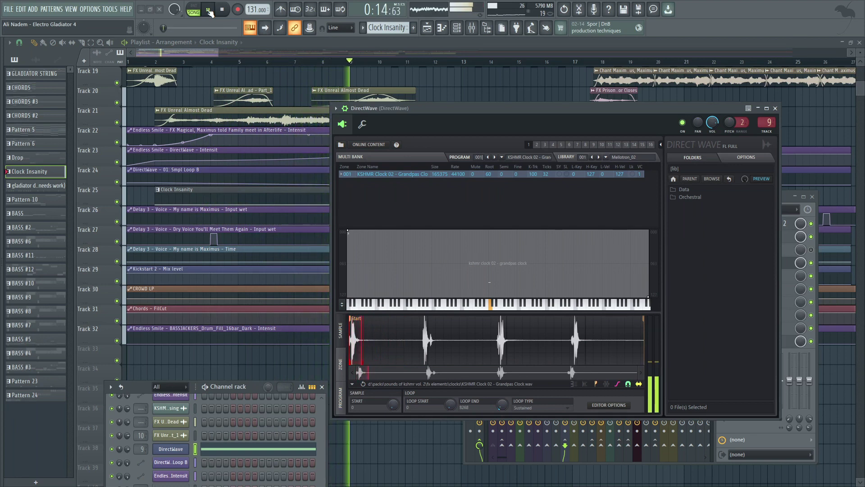
- Stop playback and look over the Loop Type list without changing it
{"action": "left_click", "coordinate": [224, 10]}
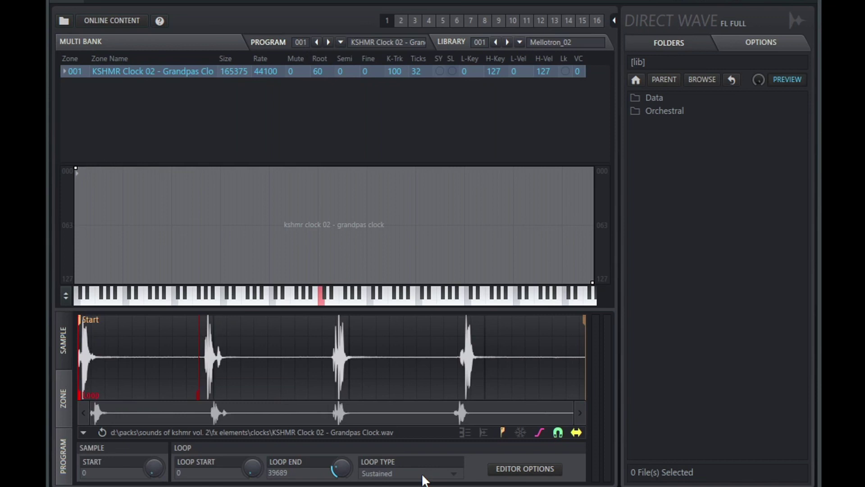
{"action": "left_click", "coordinate": [424, 480]}
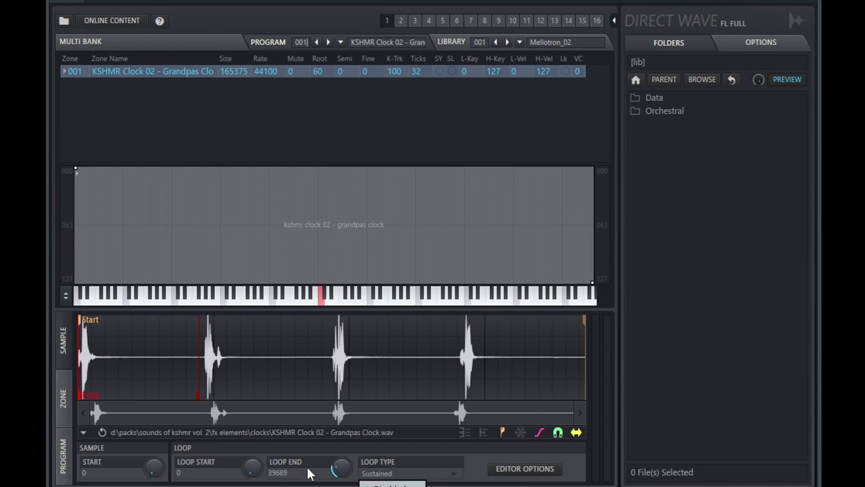
{"action": "left_click", "coordinate": [327, 471]}
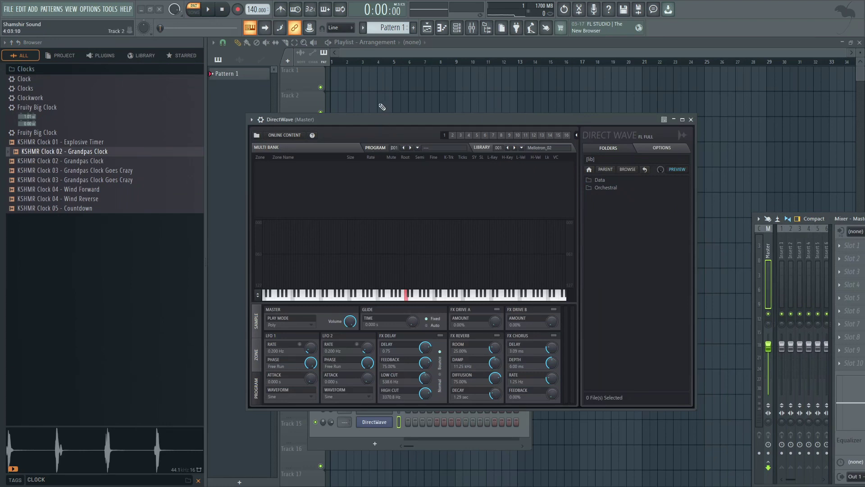
- Load KSHMR Clock 02 - Grandpas Clock into DirectWave and draw a C5 note lasting to bar 5
{"action": "left_click_drag", "start_coordinate": [91, 152], "coordinate": [404, 240]}
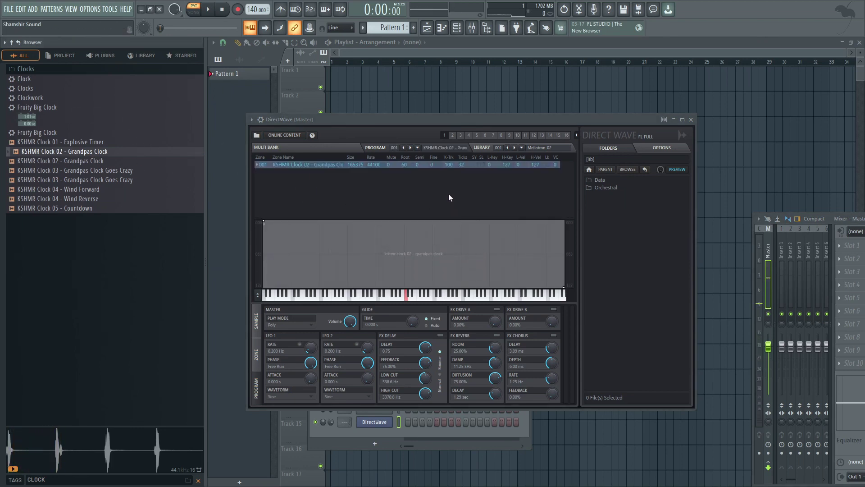
{"action": "right_click", "coordinate": [383, 421]}
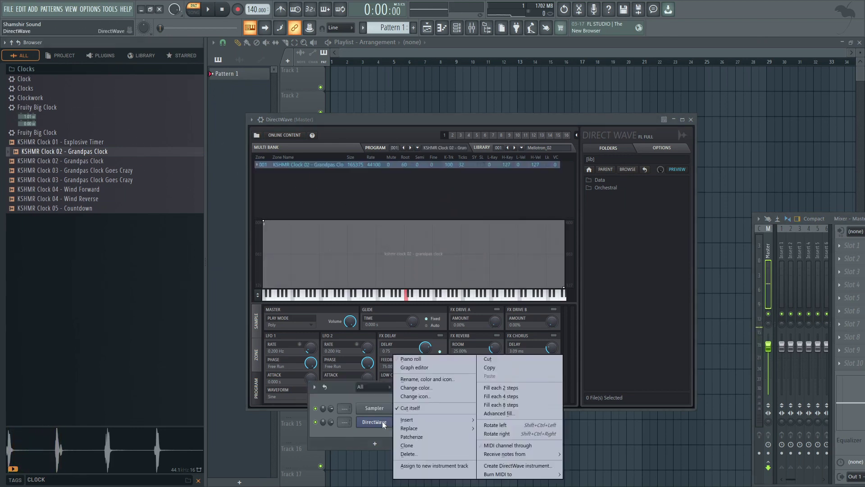
{"action": "left_click", "coordinate": [419, 359]}
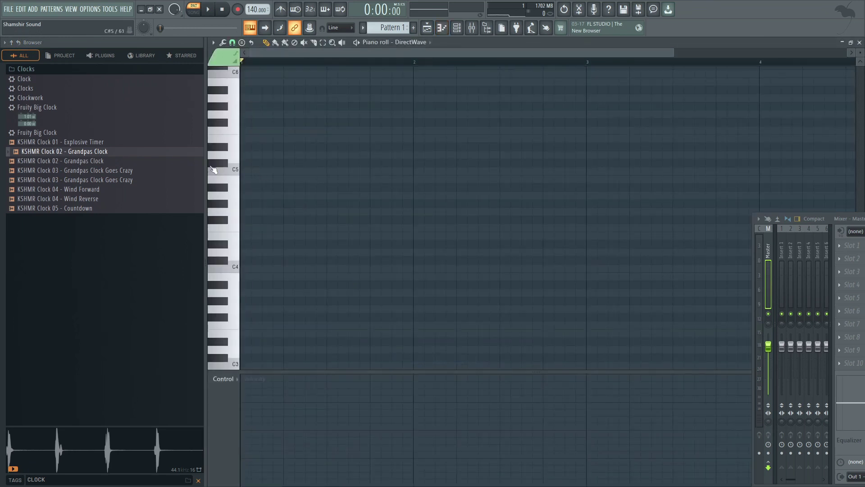
{"action": "left_click_drag", "start_coordinate": [266, 171], "coordinate": [726, 196]}
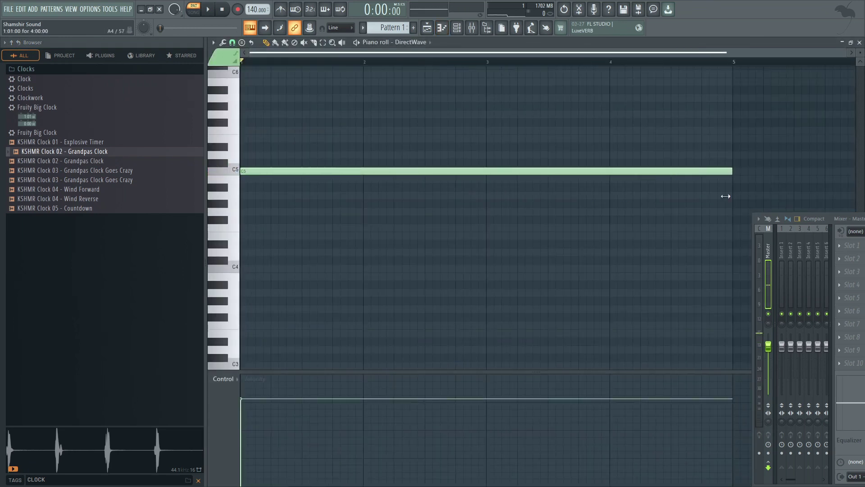
- Place Pattern 1 on Track 3 and load Endless Smile onto a master slot
{"action": "left_click", "coordinate": [427, 28]}
{"action": "left_click", "coordinate": [399, 135]}
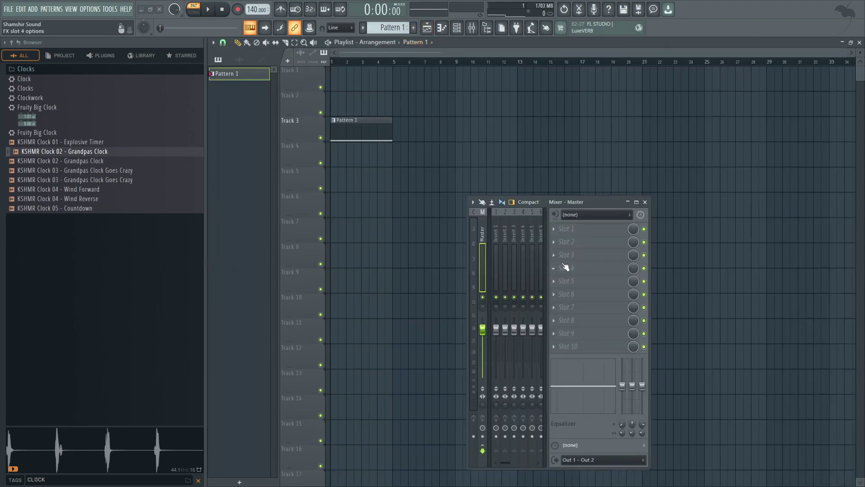
{"action": "left_click", "coordinate": [566, 267]}
{"action": "left_click", "coordinate": [383, 118]}
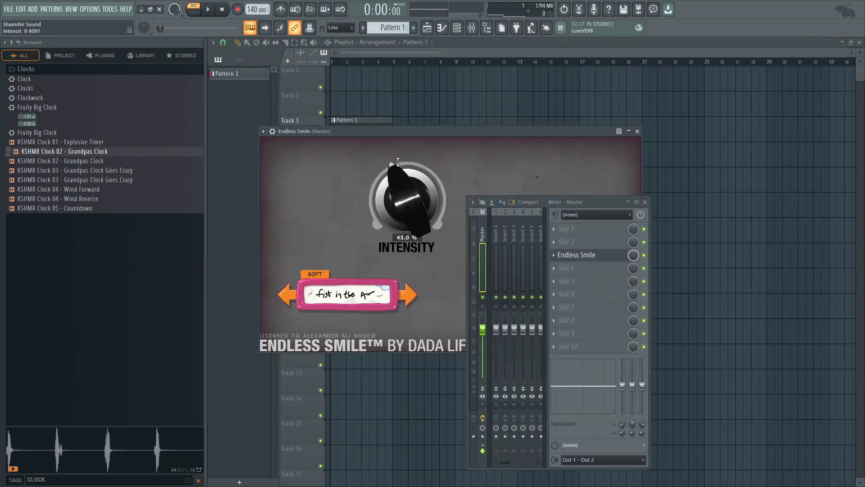
- Set Intensity to about 45%, create its automation clip, and stretch it to bar 9
{"action": "left_click_drag", "start_coordinate": [398, 161], "coordinate": [398, 156]}
{"action": "right_click", "coordinate": [398, 156]}
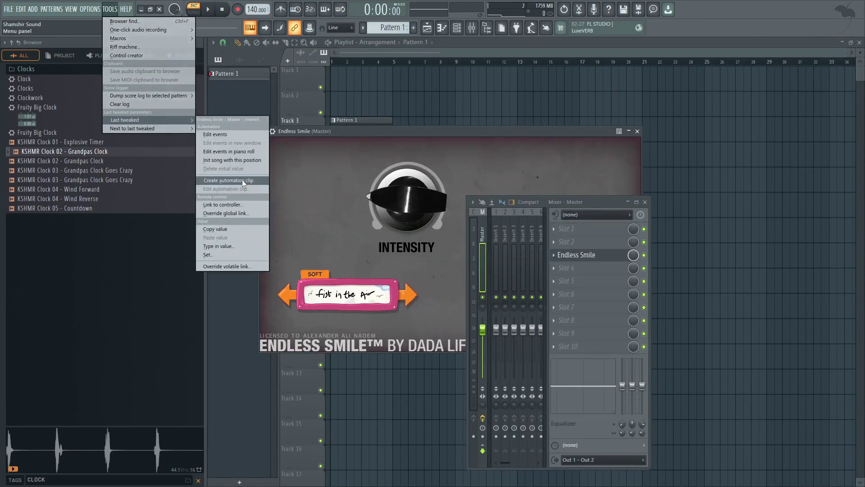
{"action": "left_click", "coordinate": [242, 180]}
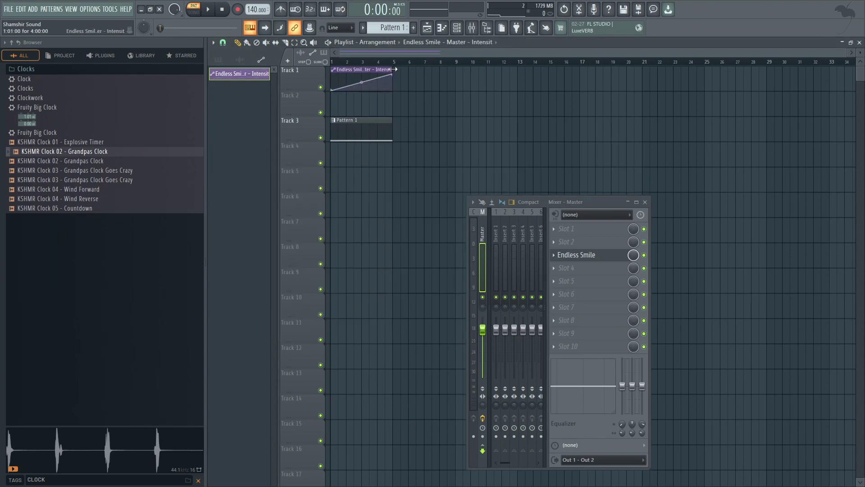
{"action": "left_click_drag", "start_coordinate": [395, 69], "coordinate": [456, 70]}
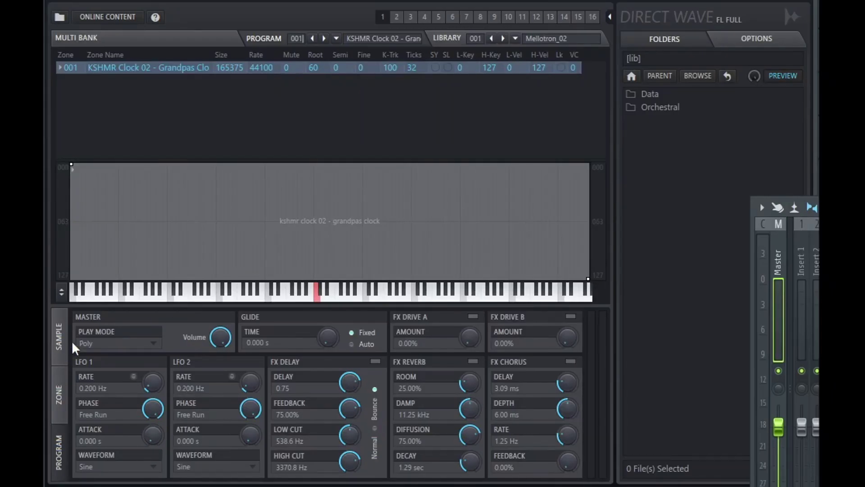
- Set the clock sample's Loop Type to Sustained and move Loop End further in
{"action": "left_click", "coordinate": [60, 338]}
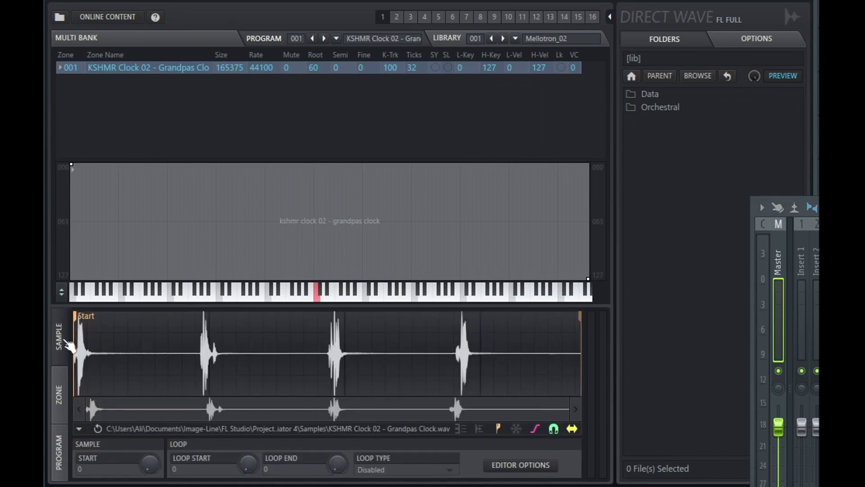
{"action": "left_click", "coordinate": [452, 474]}
{"action": "left_click", "coordinate": [387, 484]}
{"action": "left_click_drag", "start_coordinate": [339, 471], "coordinate": [339, 470]}
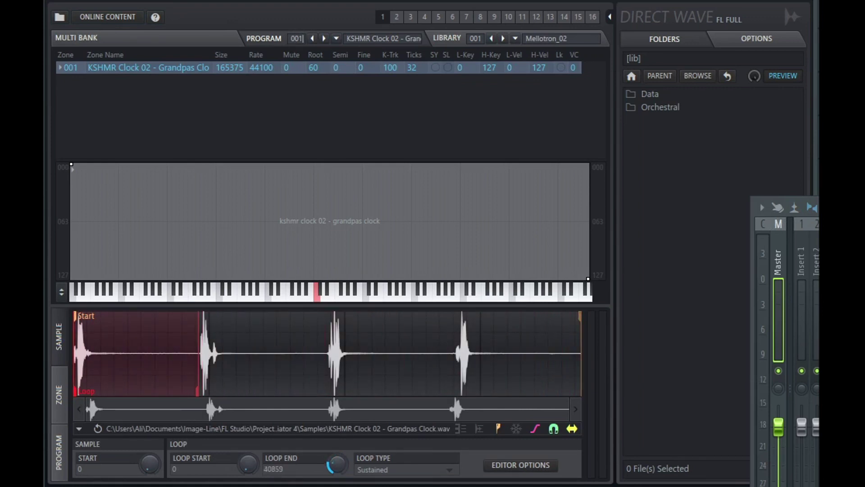
- Create a Loop End automation clip and pull the loop end back to around 22771
{"action": "right_click", "coordinate": [338, 467]}
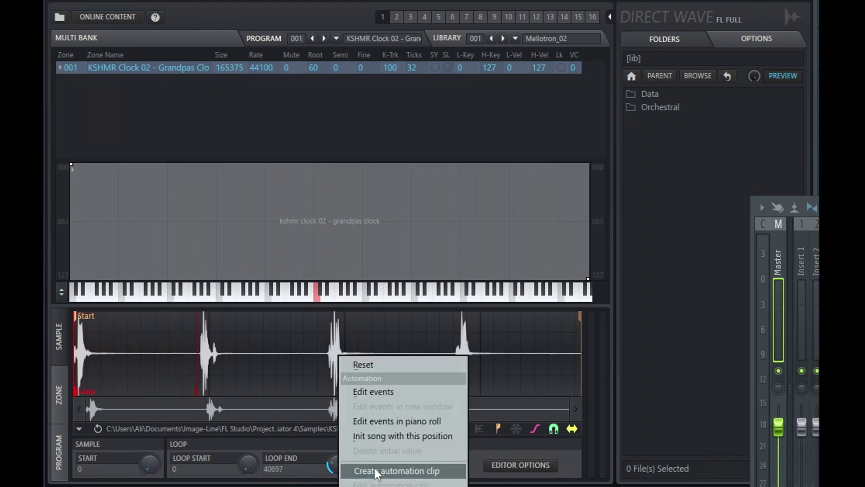
{"action": "left_click", "coordinate": [375, 470]}
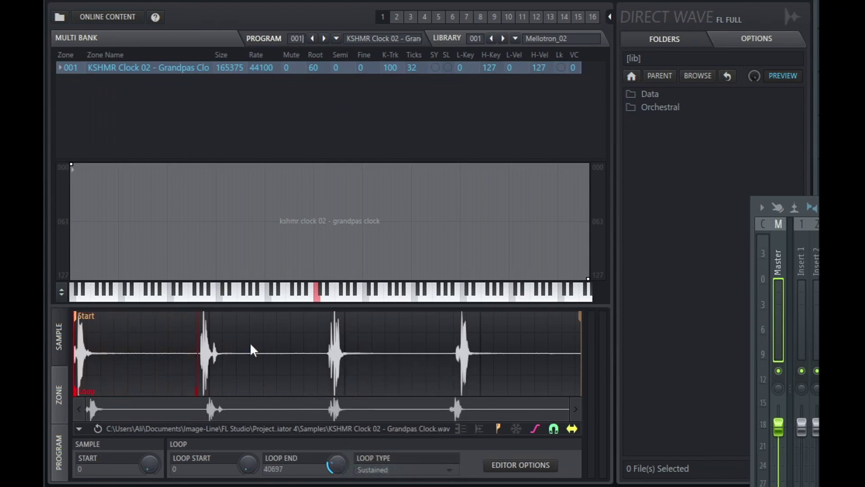
{"action": "left_click_drag", "start_coordinate": [336, 466], "coordinate": [336, 476]}
{"action": "right_click", "coordinate": [336, 467]}
{"action": "left_click", "coordinate": [328, 454]}
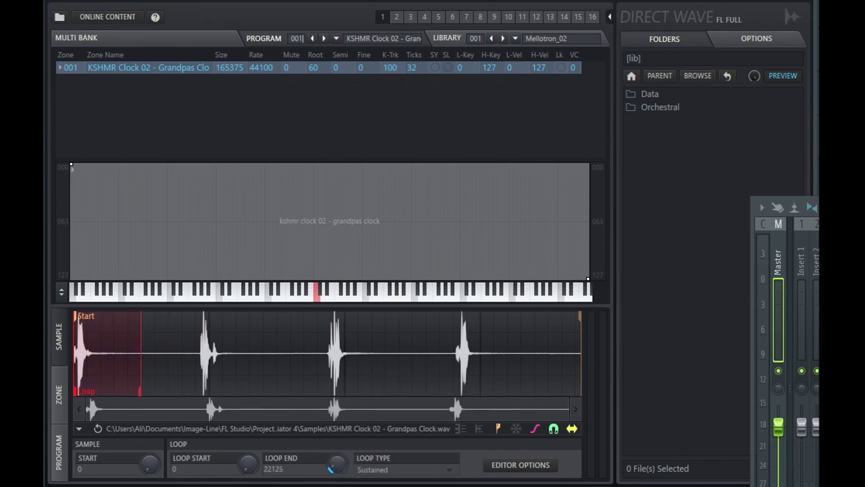
{"action": "left_click_drag", "start_coordinate": [333, 465], "coordinate": [344, 473]}
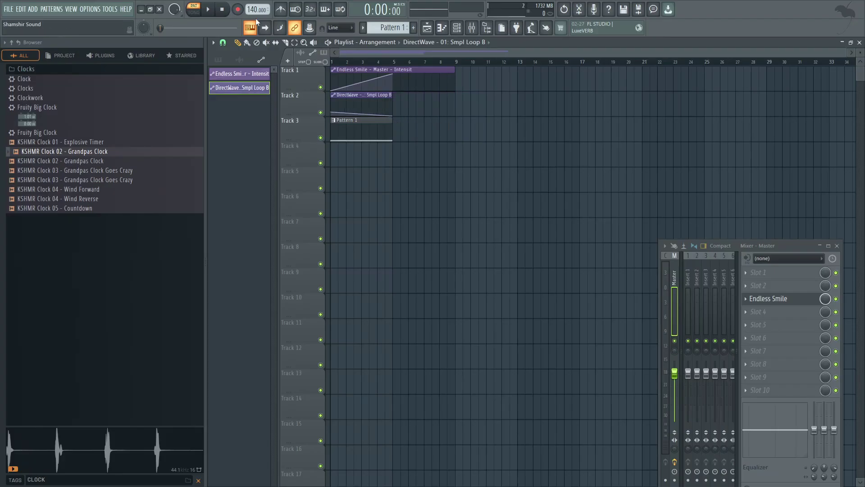
- Play the song, show all channels in the Channel rack, open DirectWave, then stop
{"action": "key", "text": "space"}
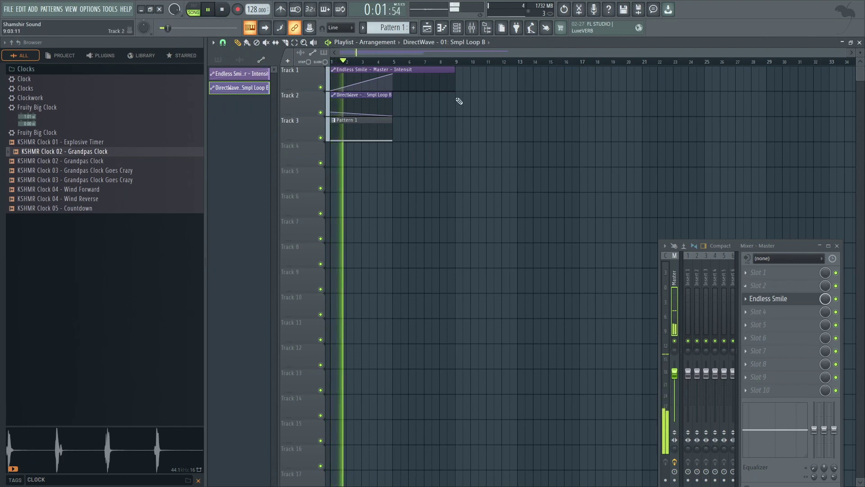
{"action": "left_click", "coordinate": [464, 29]}
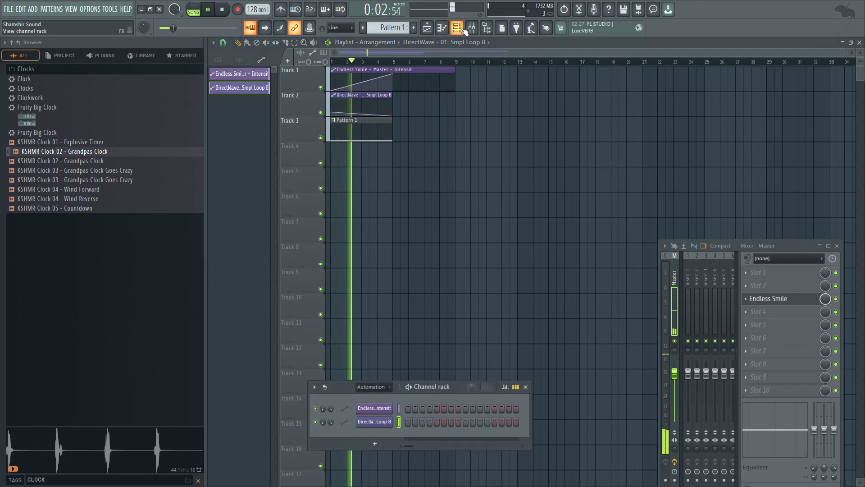
{"action": "left_click", "coordinate": [378, 387]}
{"action": "left_click", "coordinate": [379, 399]}
{"action": "left_click", "coordinate": [383, 424]}
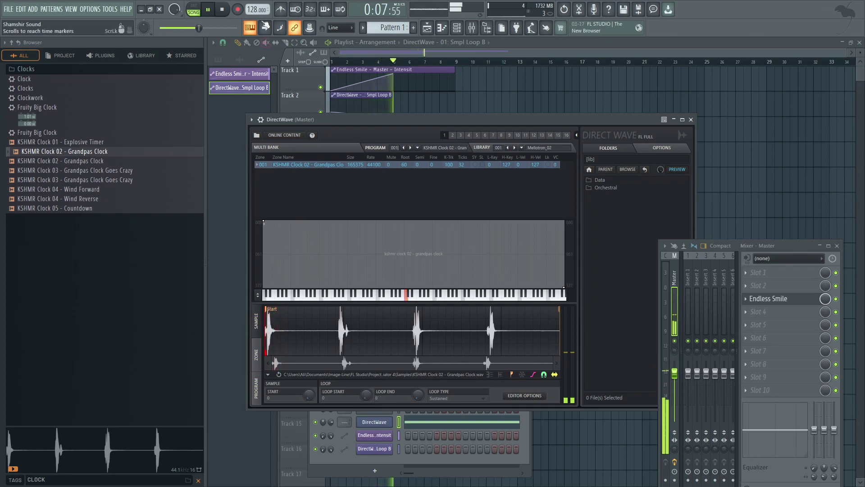
{"action": "left_click", "coordinate": [223, 10]}
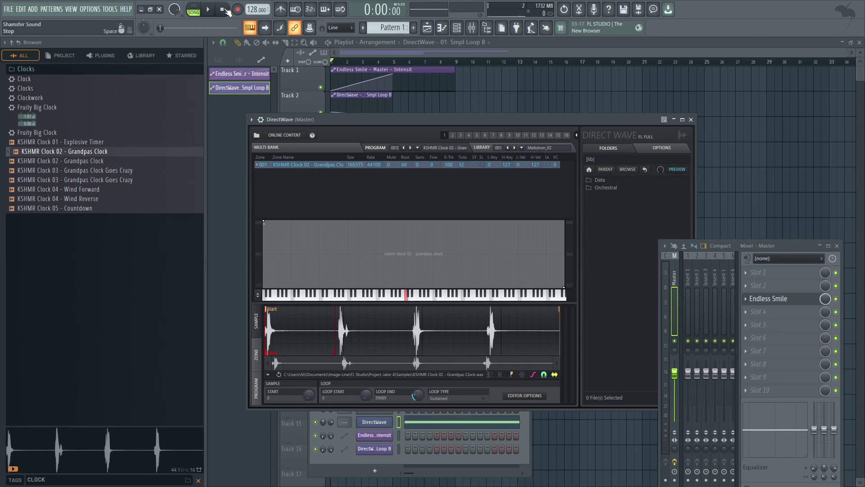
{"action": "key", "text": "F12"}
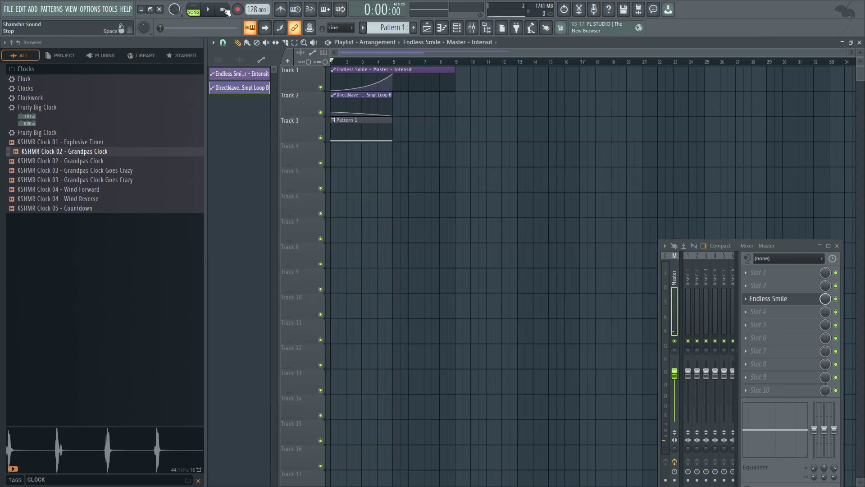